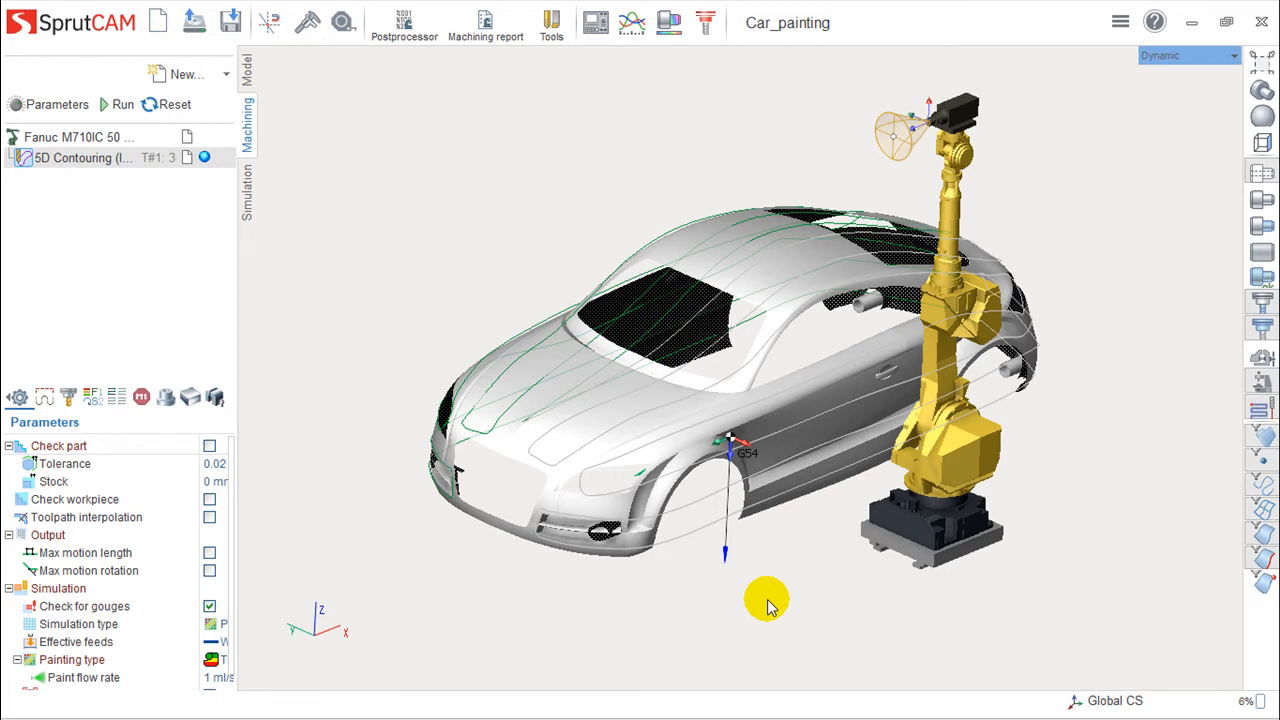
- Review the 300mm spray torch assigned to the 5D Contouring (left side) operation
{"action": "mouse_move", "coordinate": [970, 562]}
{"action": "right_mouse_down"}
{"action": "mouse_move", "coordinate": [883, 563]}
{"action": "mouse_move", "coordinate": [908, 577]}
{"action": "mouse_move", "coordinate": [945, 567]}
{"action": "mouse_move", "coordinate": [951, 580]}
{"action": "mouse_move", "coordinate": [951, 560]}
{"action": "mouse_move", "coordinate": [957, 583]}
{"action": "mouse_move", "coordinate": [963, 563]}
{"action": "right_mouse_up"}
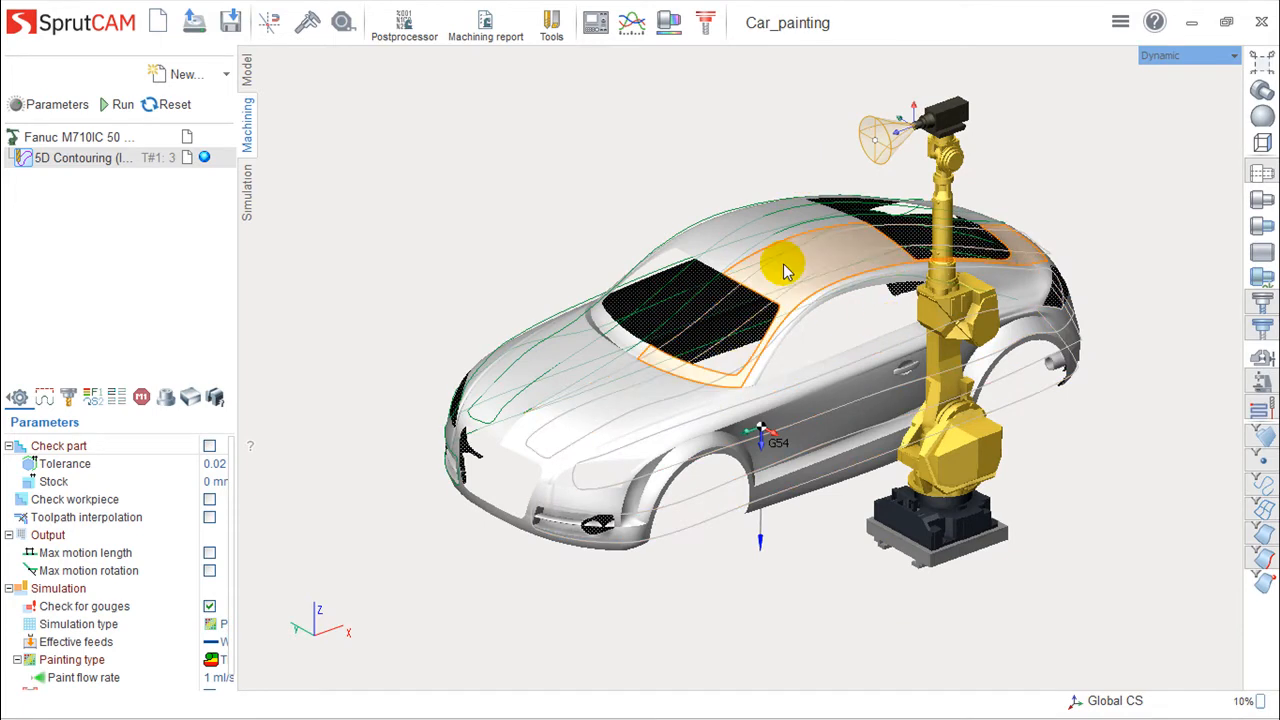
{"action": "right_click_drag", "start_coordinate": [680, 445], "coordinate": [740, 470]}
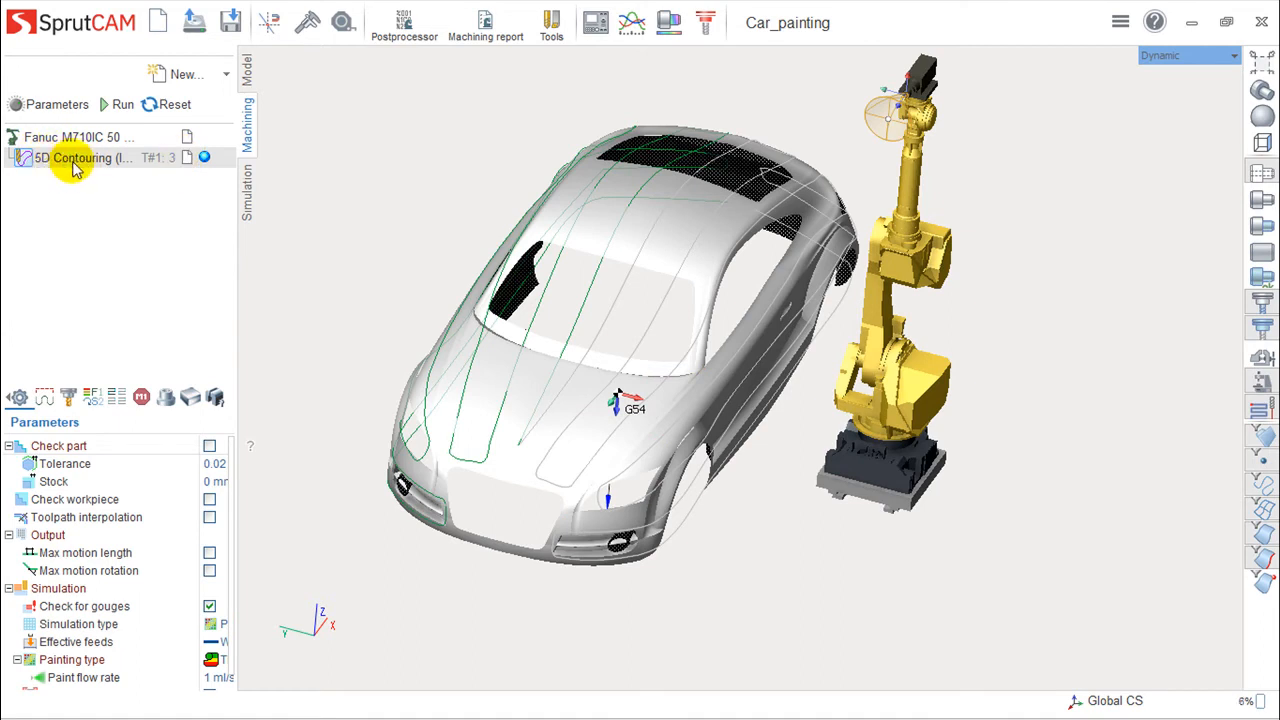
{"action": "left_click_drag", "start_coordinate": [237, 242], "coordinate": [277, 251]}
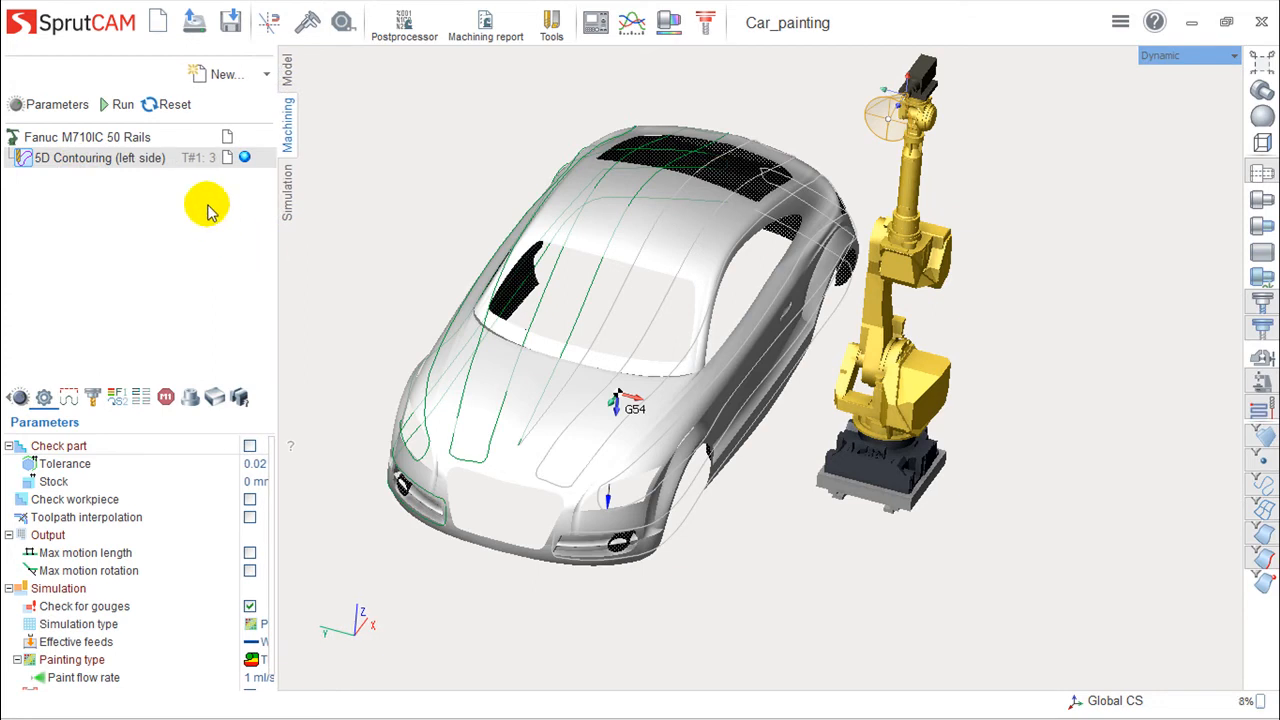
{"action": "left_click", "coordinate": [59, 156]}
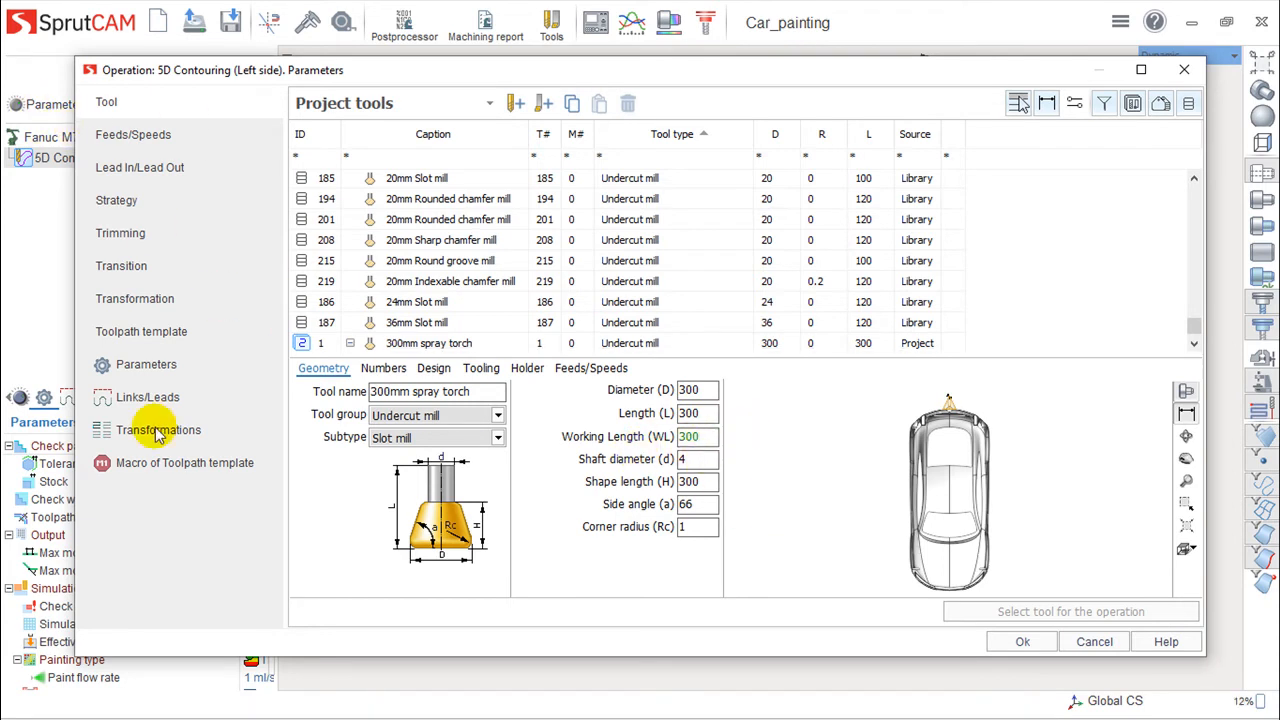
{"action": "left_click", "coordinate": [1026, 644]}
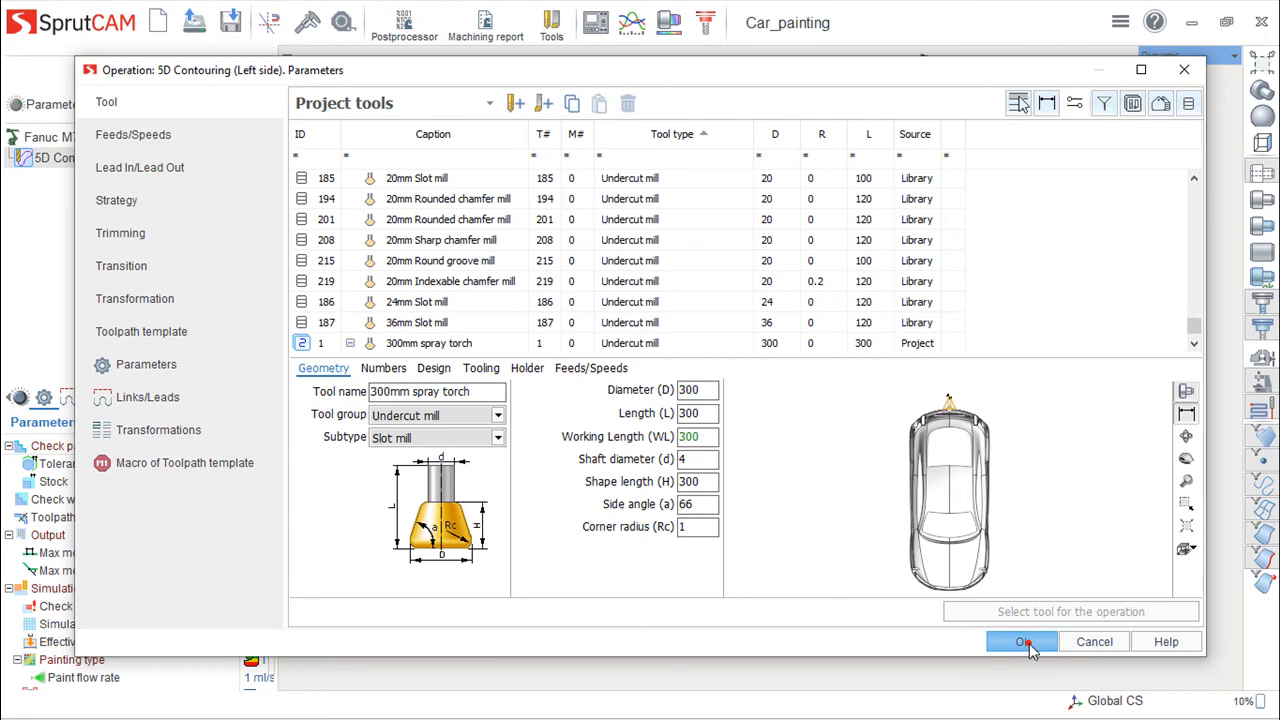
- Examine the curve in the job assignment of the 5D Contouring (left side) operation
{"action": "middle_click_drag", "start_coordinate": [734, 650], "coordinate": [700, 600]}
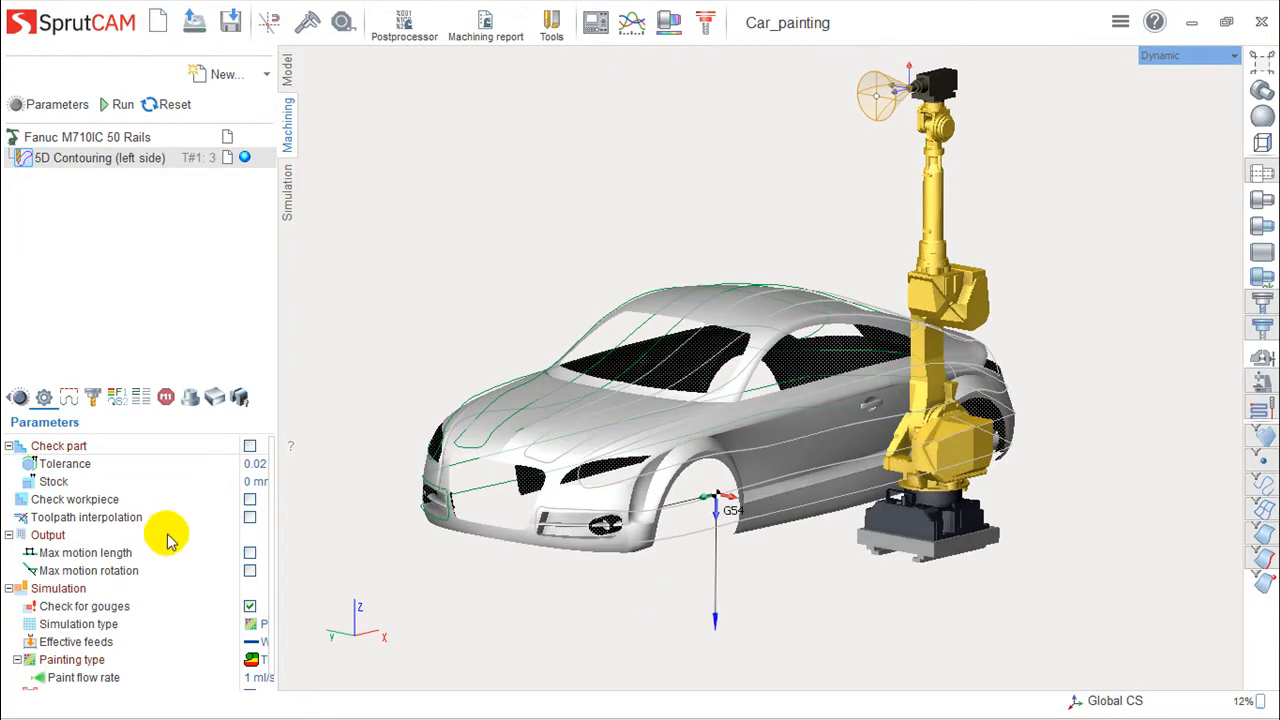
{"action": "left_click_drag", "start_coordinate": [277, 343], "coordinate": [377, 363]}
{"action": "left_click", "coordinate": [45, 369]}
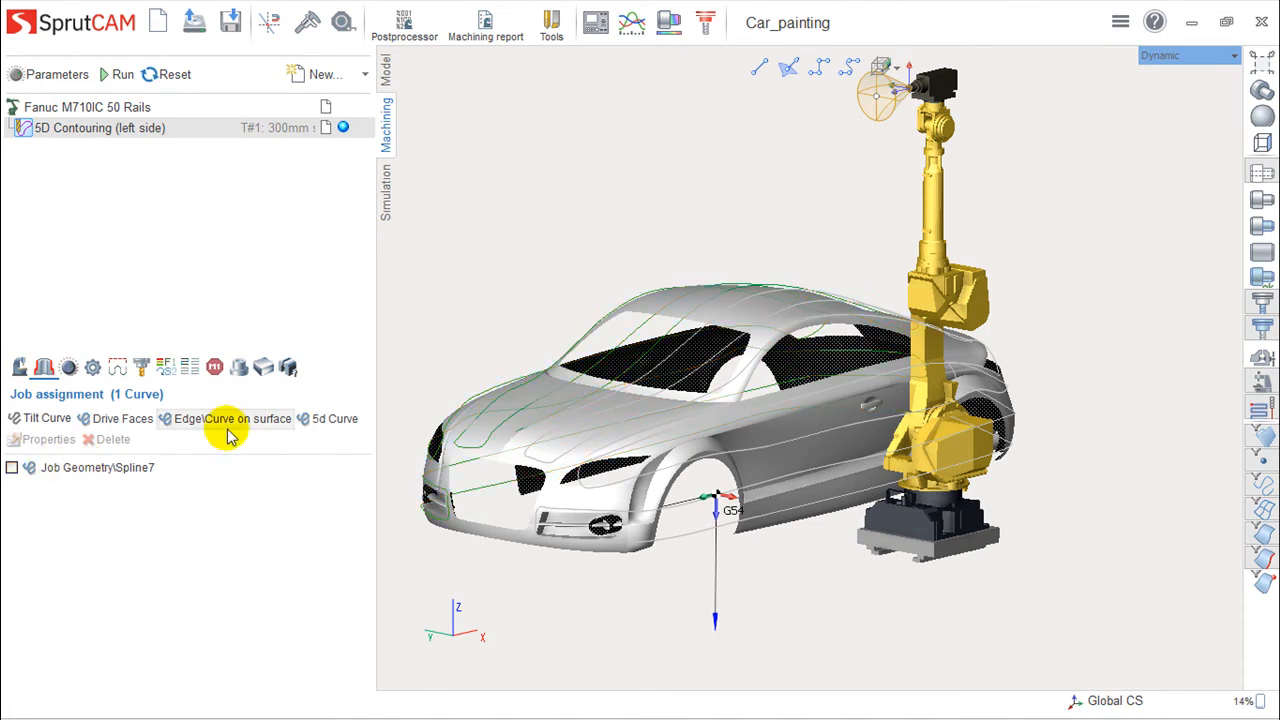
- Check the simulation type and painting type options among the operation's parameters, keeping Painting with thickness measurement
{"action": "left_click", "coordinate": [93, 368]}
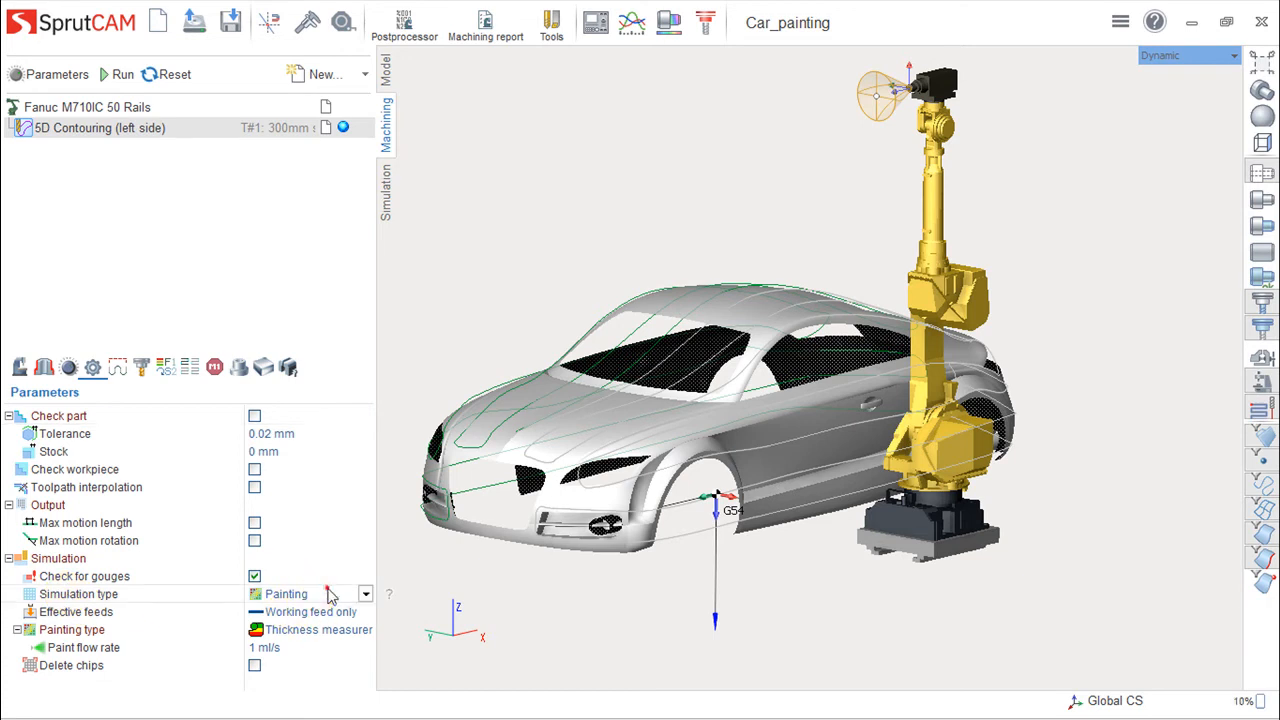
{"action": "left_click", "coordinate": [365, 594]}
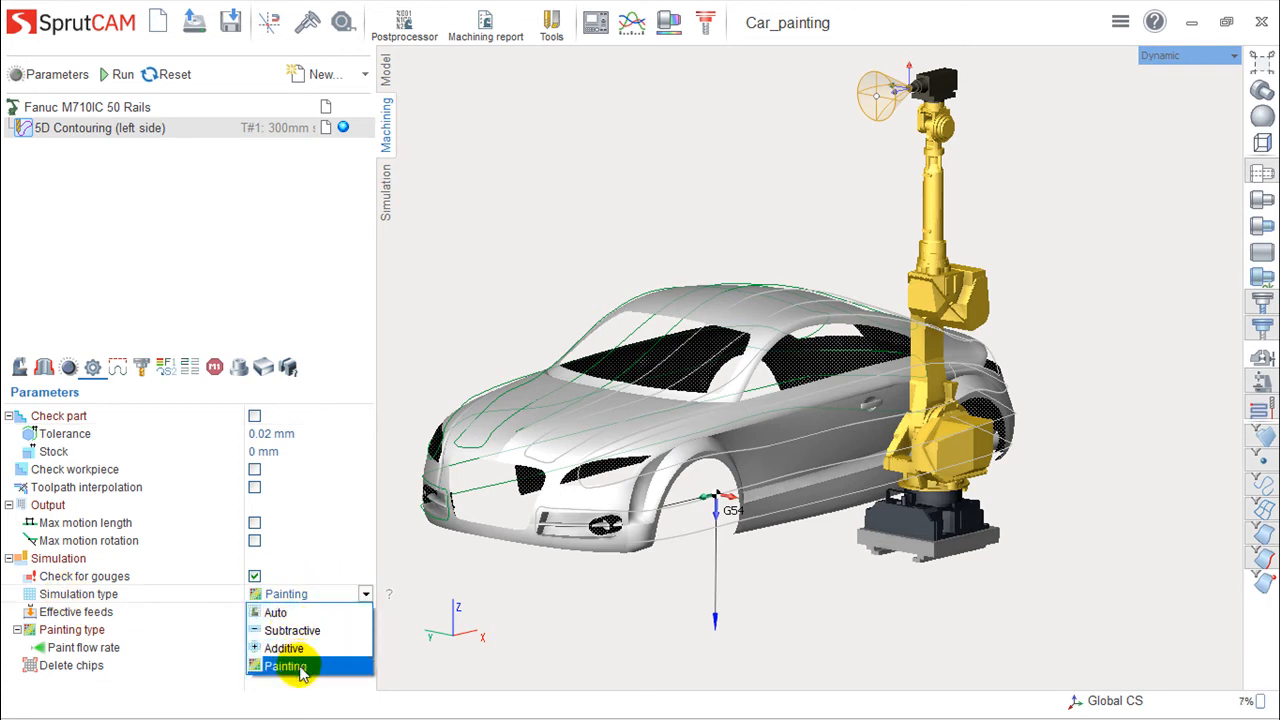
{"action": "left_click", "coordinate": [504, 593]}
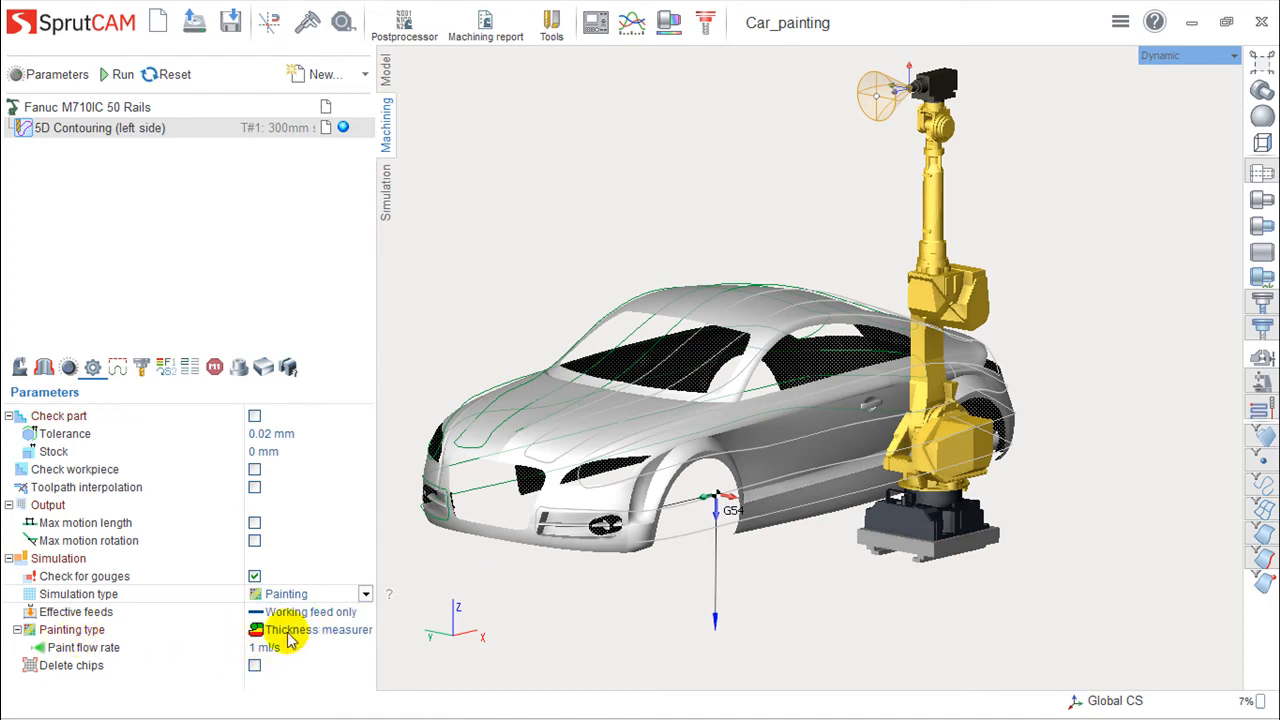
{"action": "left_click", "coordinate": [343, 632]}
{"action": "left_click", "coordinate": [367, 631]}
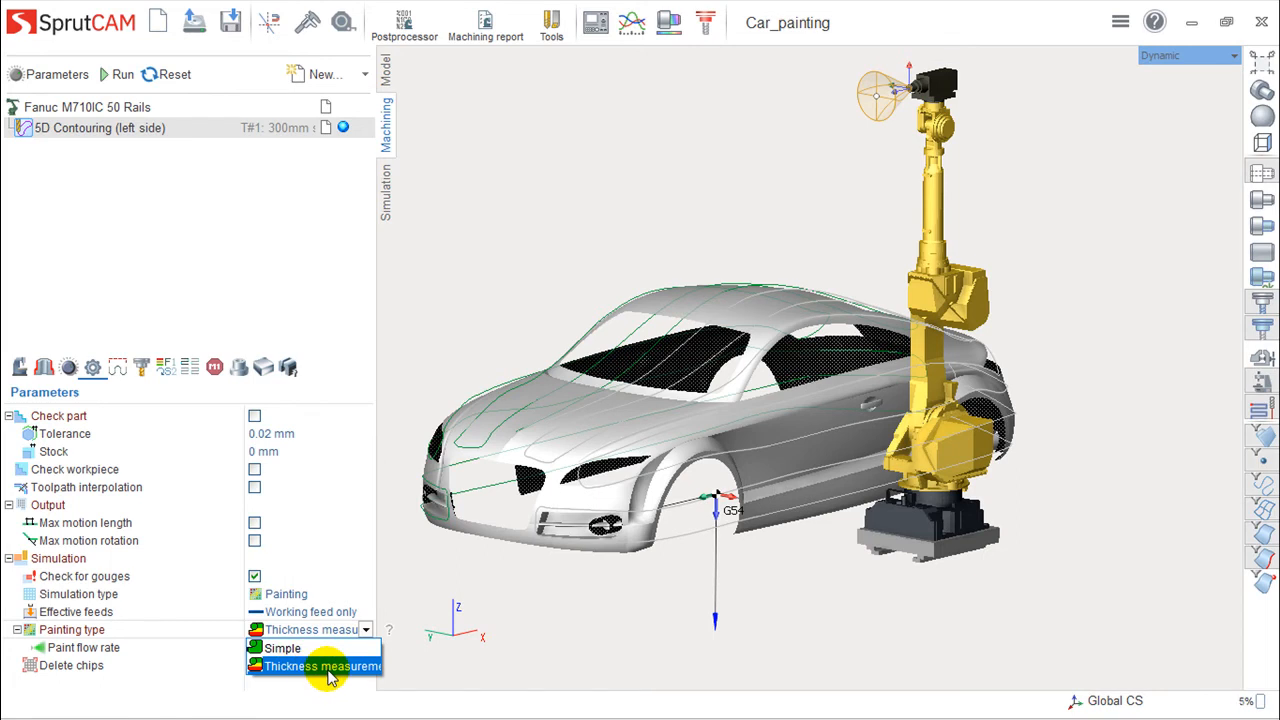
{"action": "left_click", "coordinate": [555, 594]}
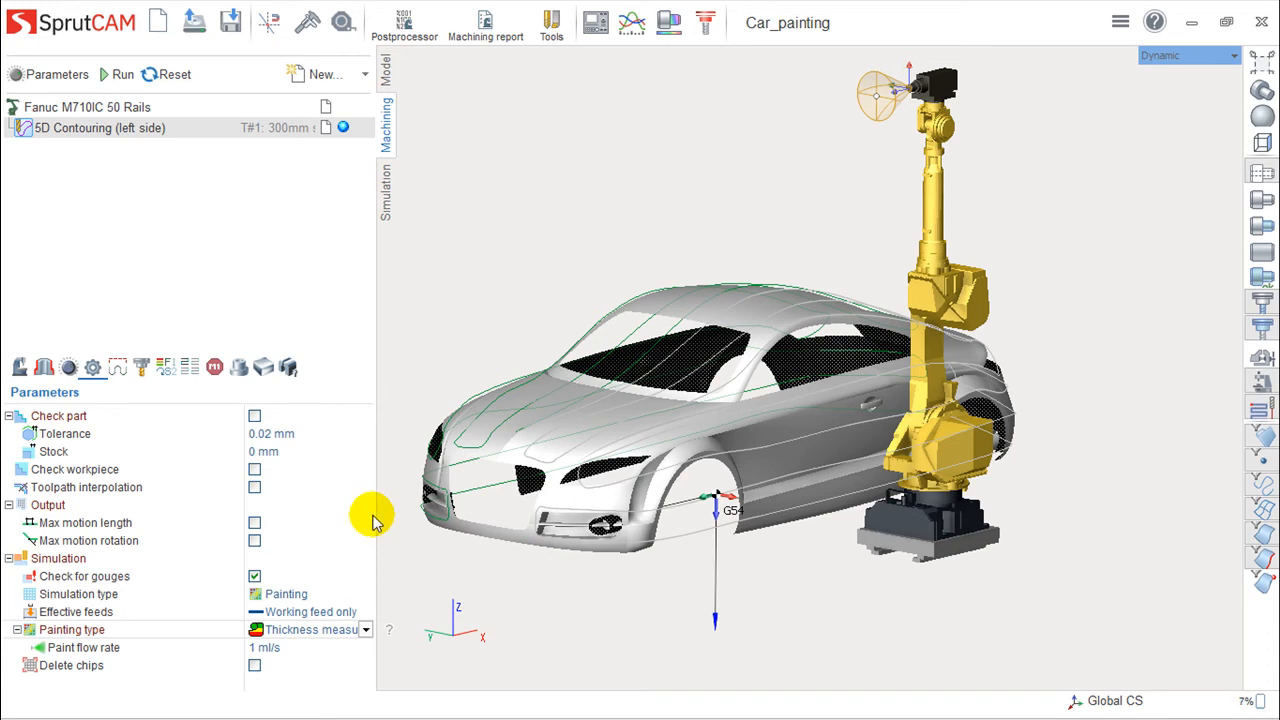
- Calculate the toolpath of the 5D Contouring (left side) operation
{"action": "left_click_drag", "start_coordinate": [375, 515], "coordinate": [328, 516]}
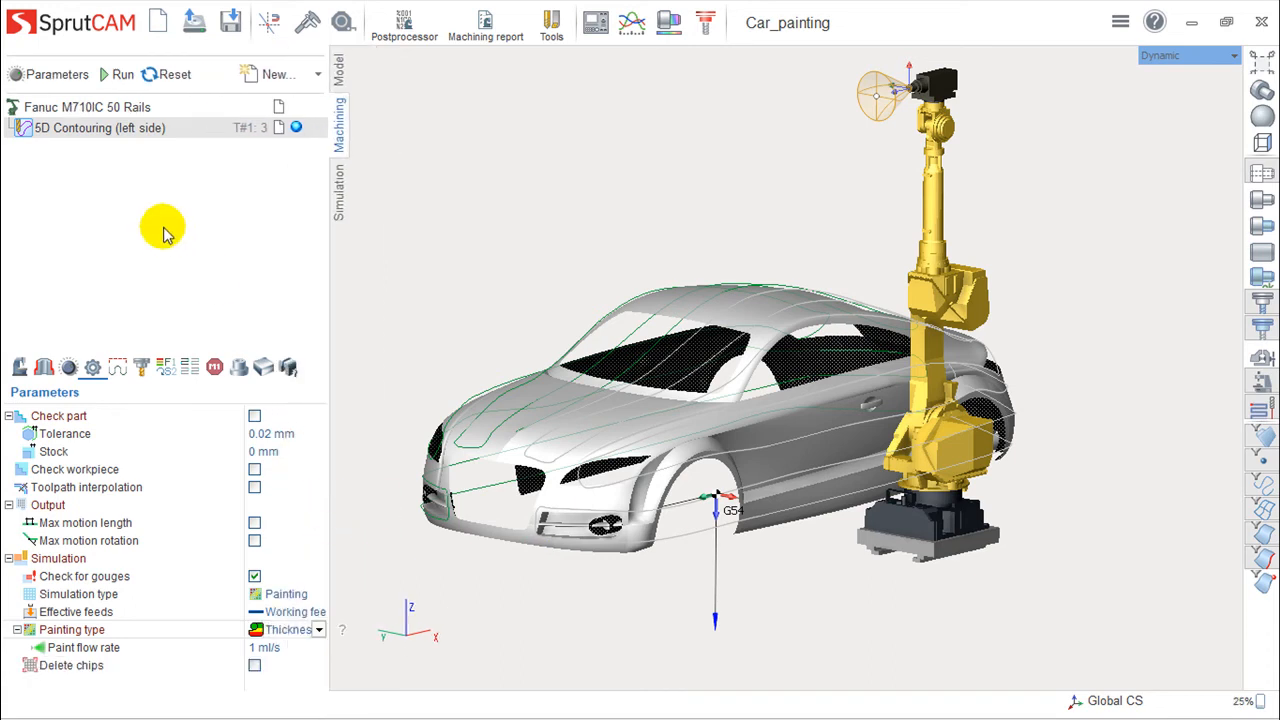
{"action": "left_click", "coordinate": [110, 76]}
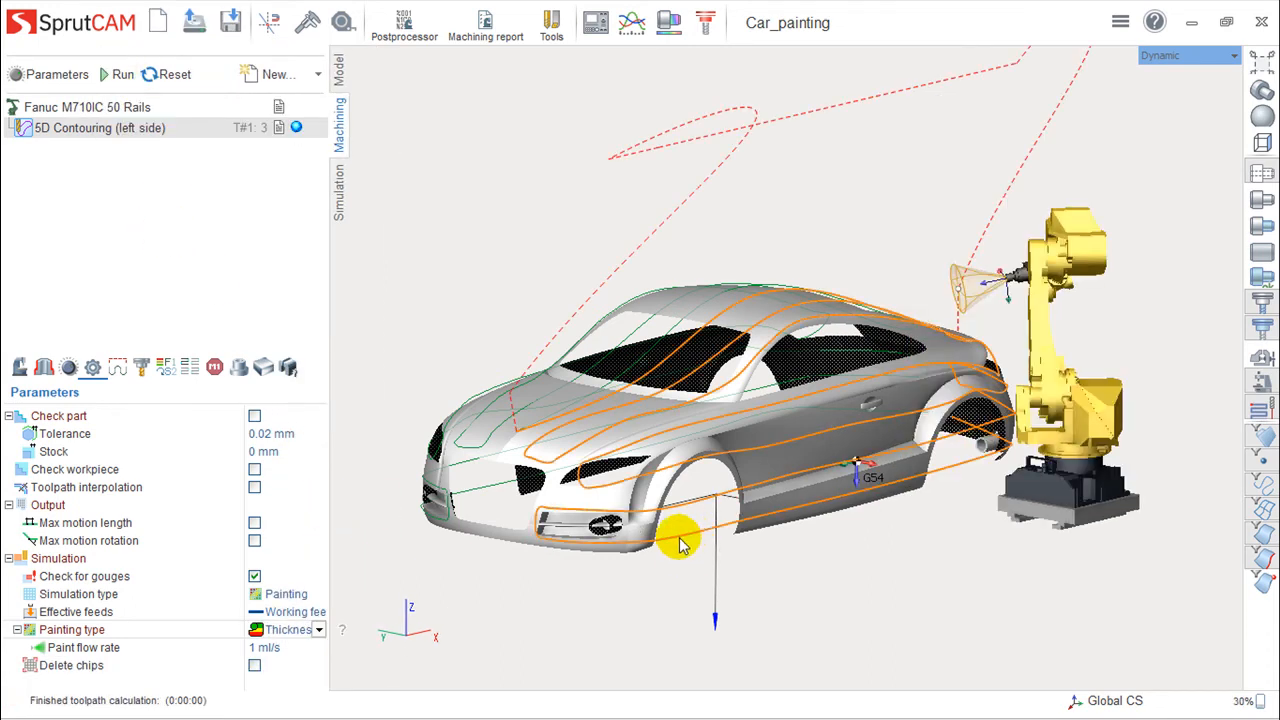
{"action": "middle_click_drag", "start_coordinate": [770, 572], "coordinate": [766, 591]}
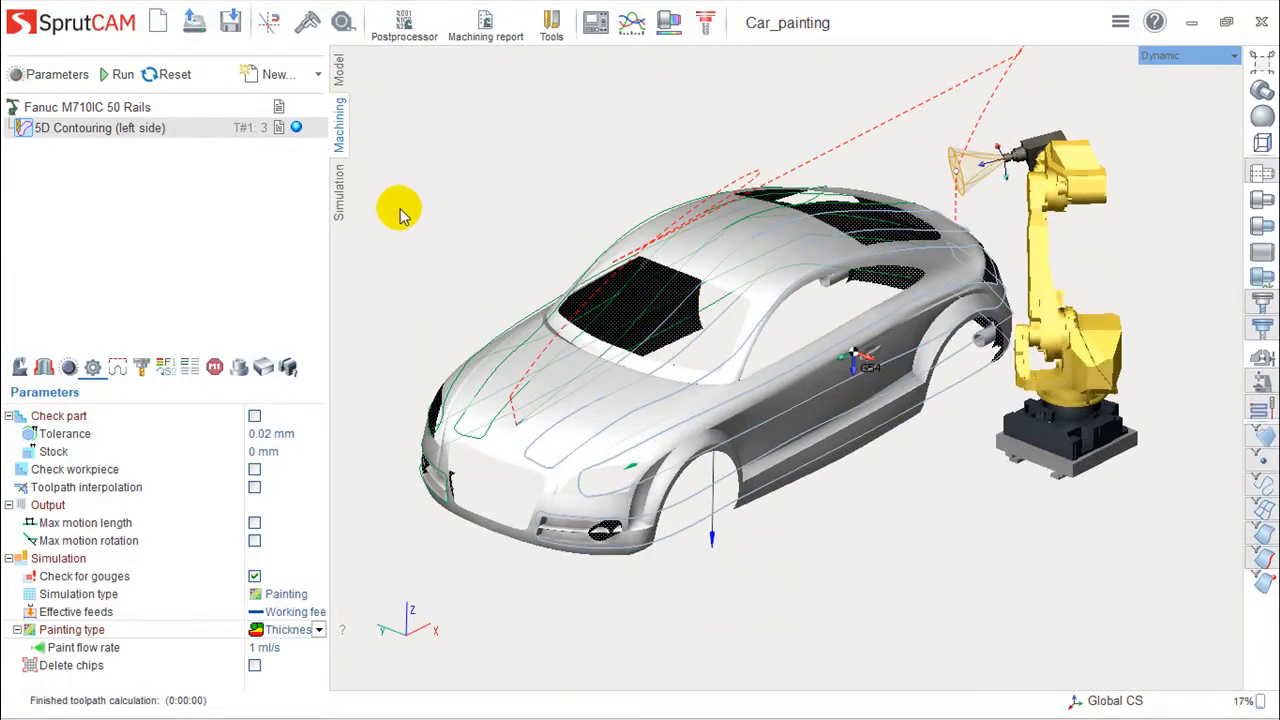
- Switch to simulation mode and reset the simulation result on the car body
{"action": "left_click", "coordinate": [341, 185]}
{"action": "mouse_move", "coordinate": [553, 393]}
{"action": "middle_mouse_down"}
{"action": "mouse_move", "coordinate": [569, 340]}
{"action": "mouse_move", "coordinate": [423, 277]}
{"action": "middle_mouse_up"}
{"action": "left_click", "coordinate": [180, 103]}
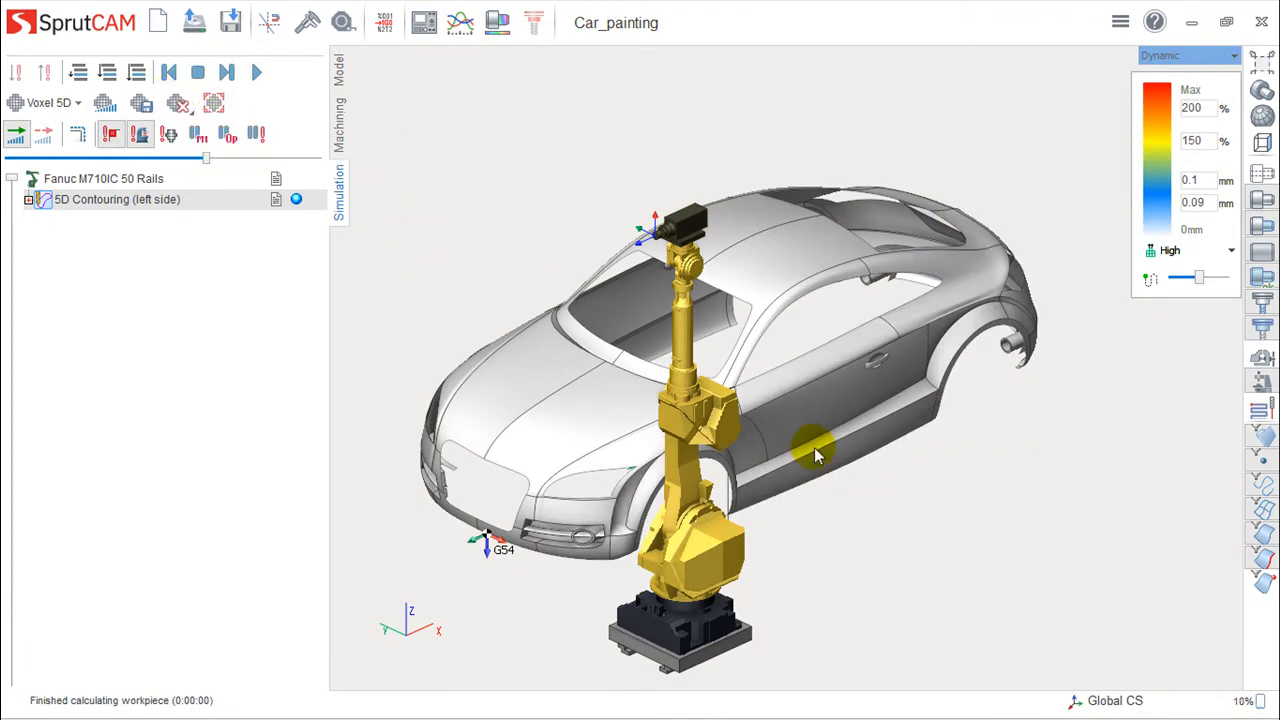
- Set the quality level of the paint thickness simulation to High
{"action": "middle_click_drag", "start_coordinate": [948, 510], "coordinate": [948, 503]}
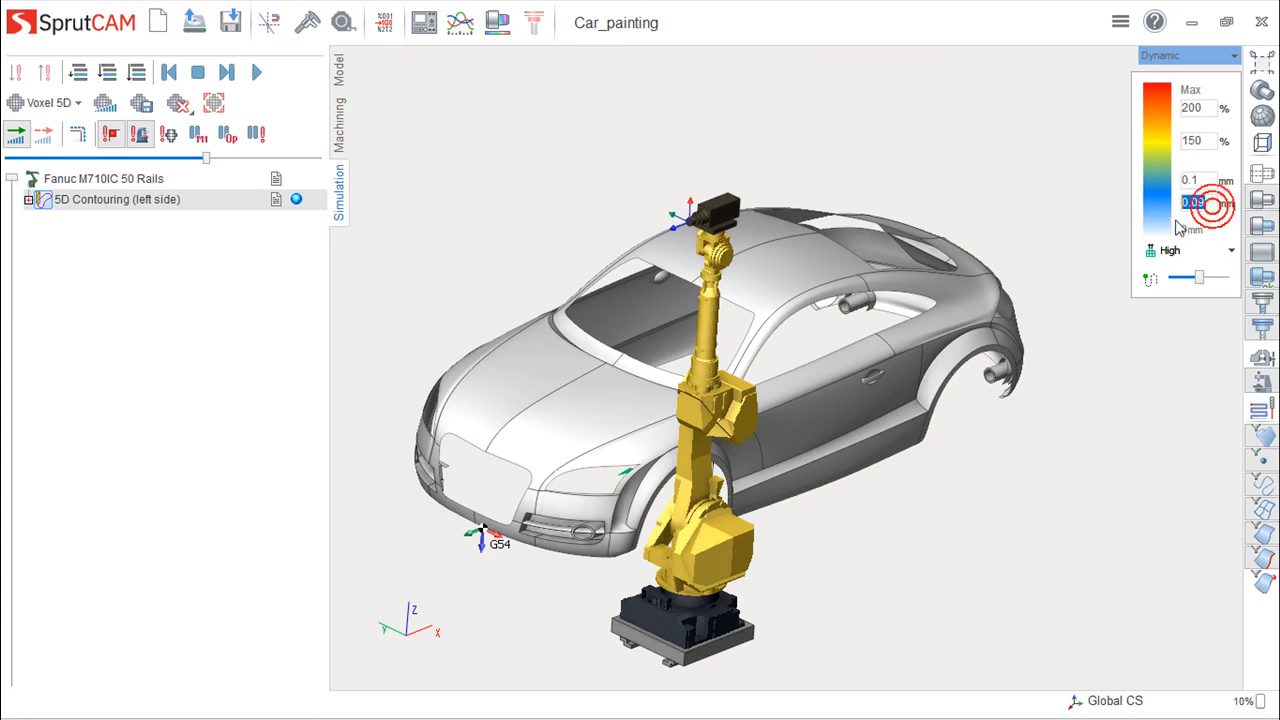
{"action": "left_click", "coordinate": [1232, 252]}
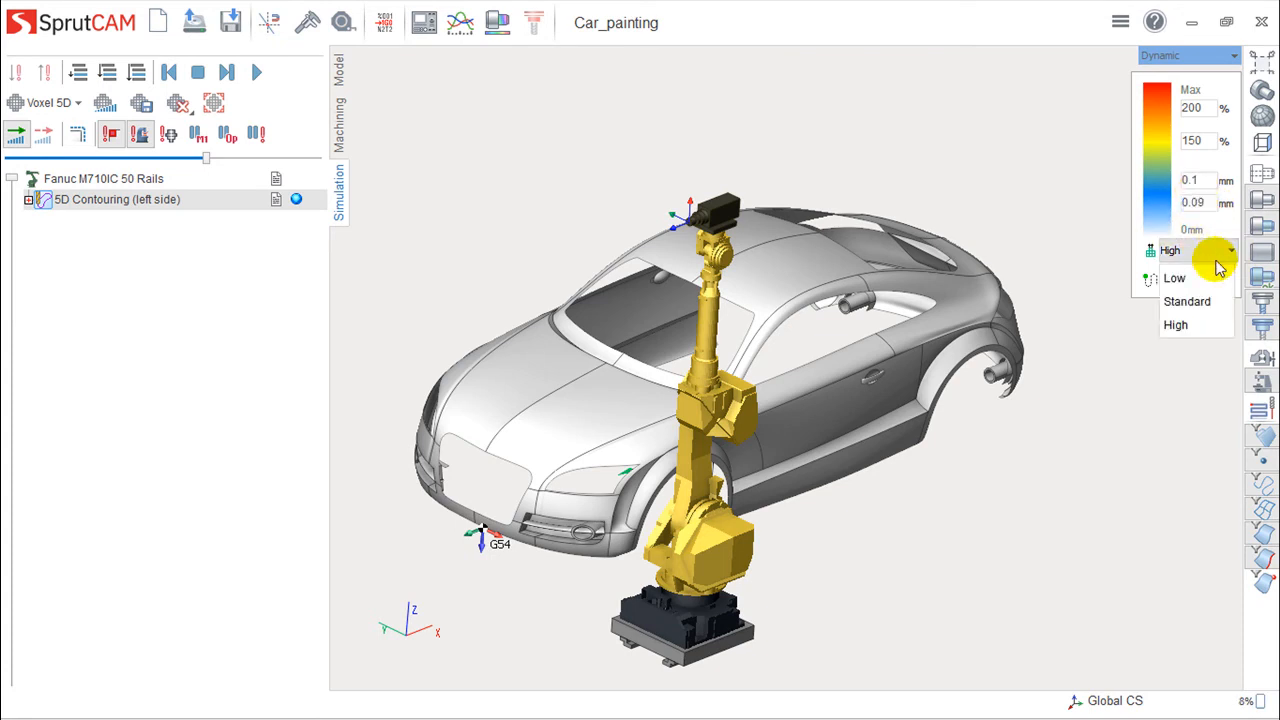
{"action": "left_click", "coordinate": [1186, 330]}
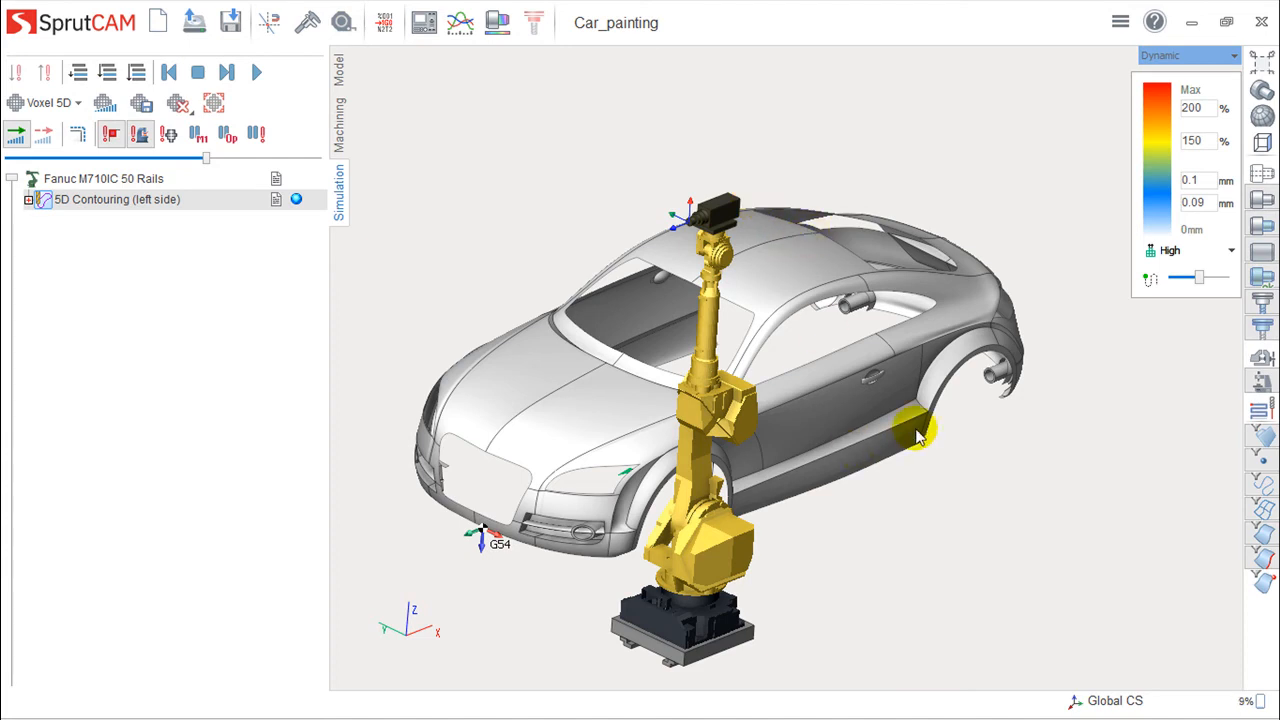
{"action": "middle_click_drag", "start_coordinate": [884, 505], "coordinate": [884, 494]}
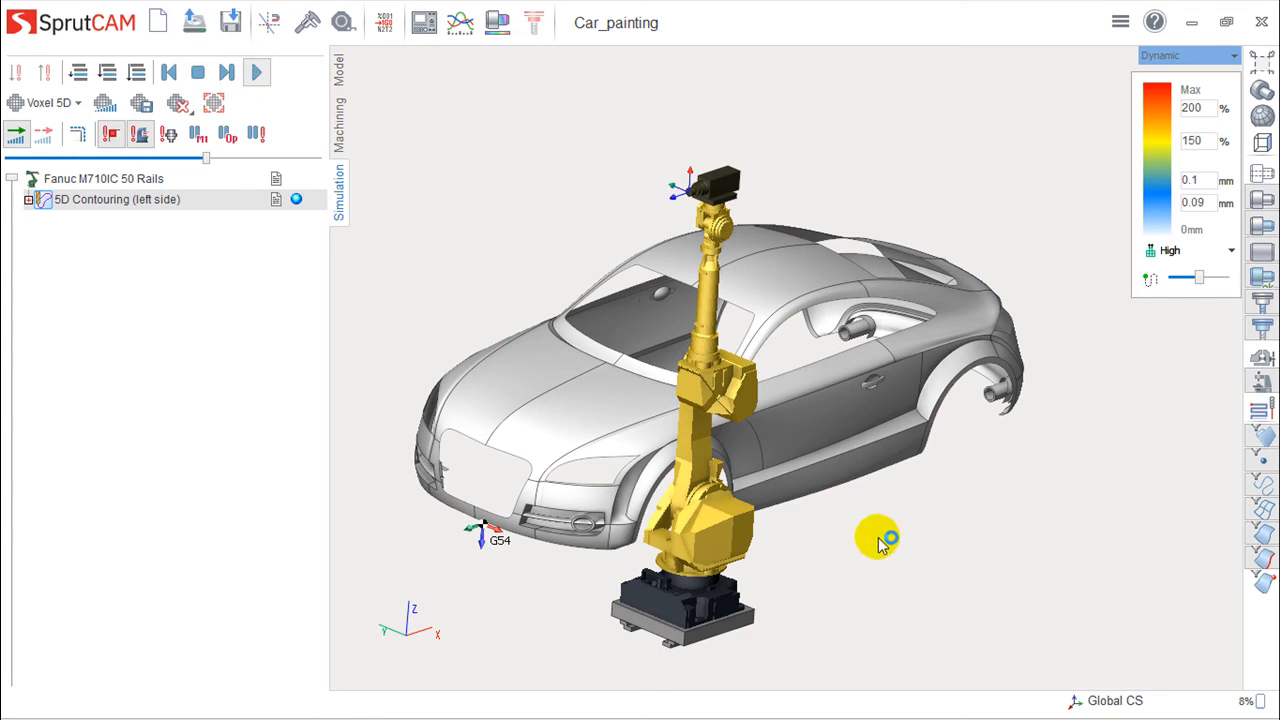
- Run the painting simulation and follow the paint build-up along the left side of the car body
{"action": "left_click", "coordinate": [252, 74]}
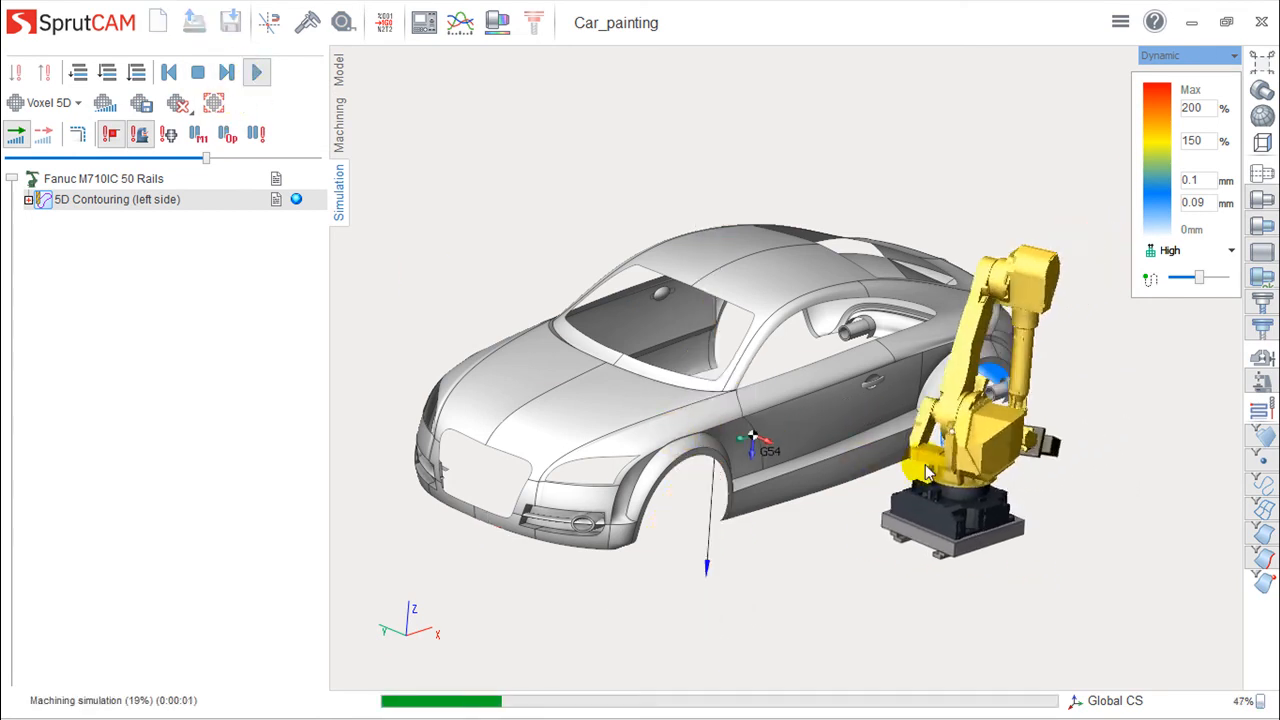
{"action": "scroll", "coordinate": [928, 470], "scroll_direction": "up", "scroll_amount": 4}
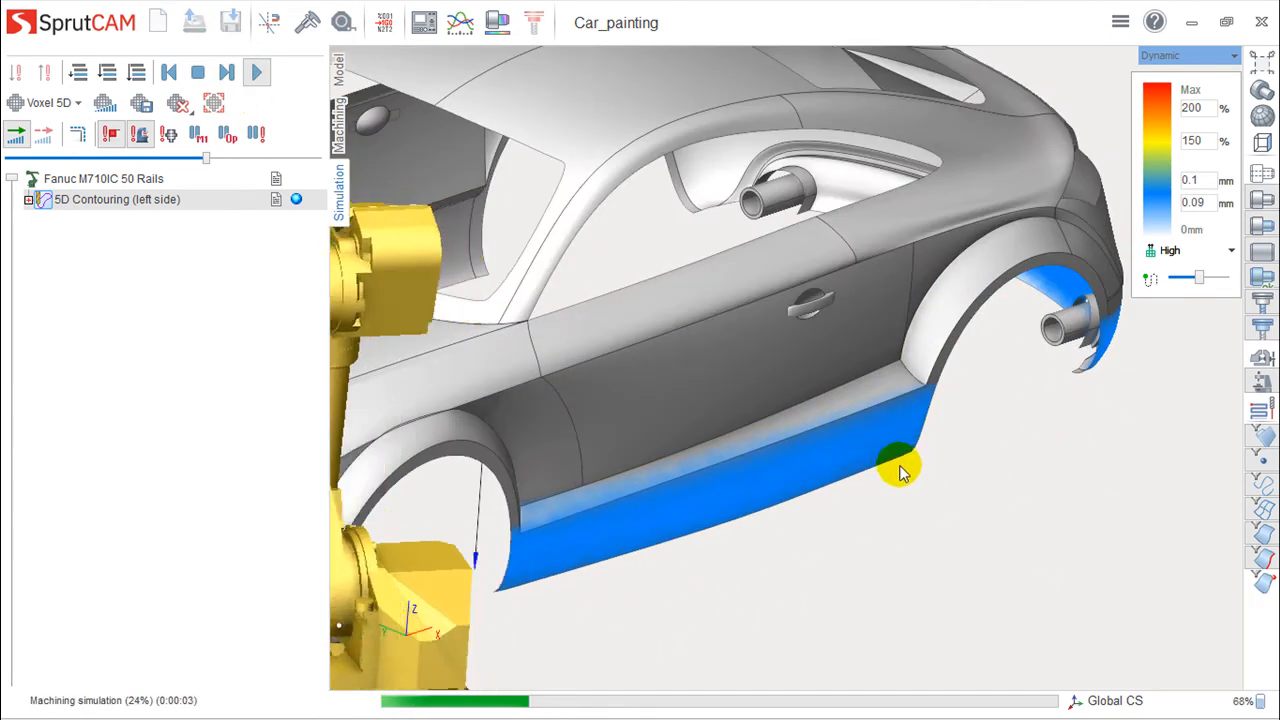
{"action": "right_click_drag", "start_coordinate": [943, 491], "coordinate": [920, 480]}
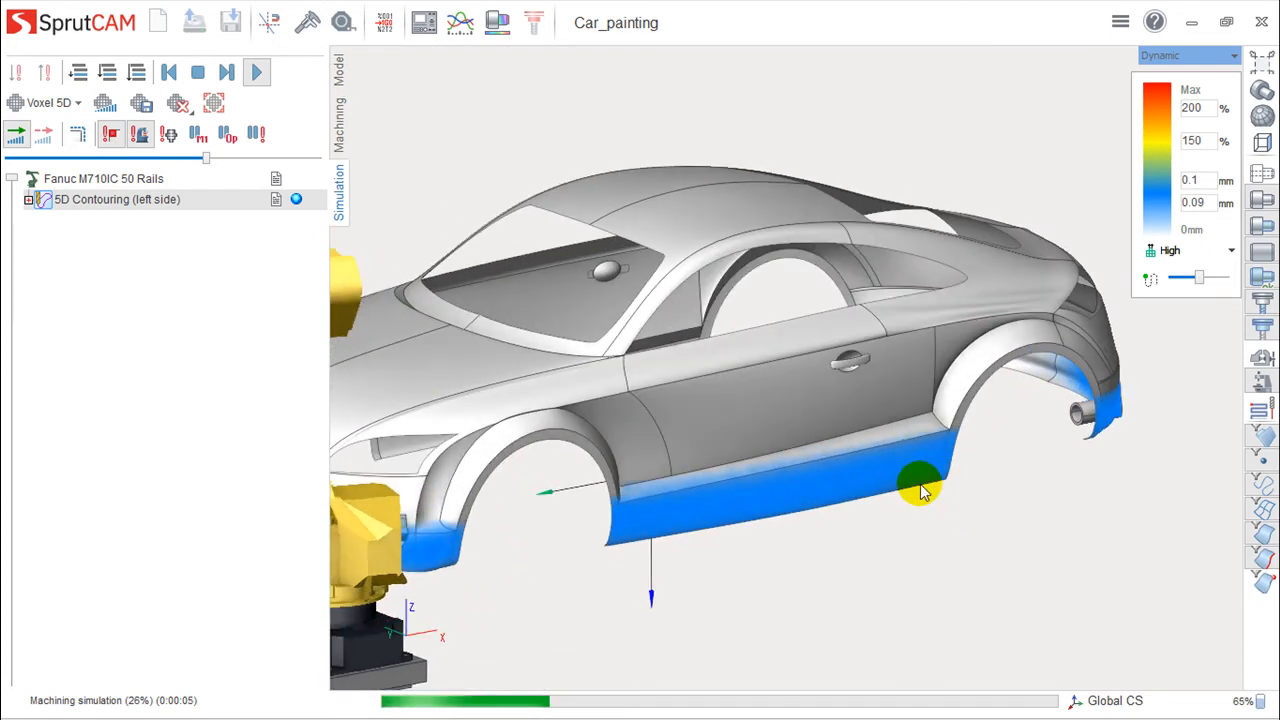
{"action": "scroll", "coordinate": [928, 494], "scroll_direction": "up", "scroll_amount": 2}
{"action": "scroll", "coordinate": [928, 494], "scroll_direction": "down", "scroll_amount": 4}
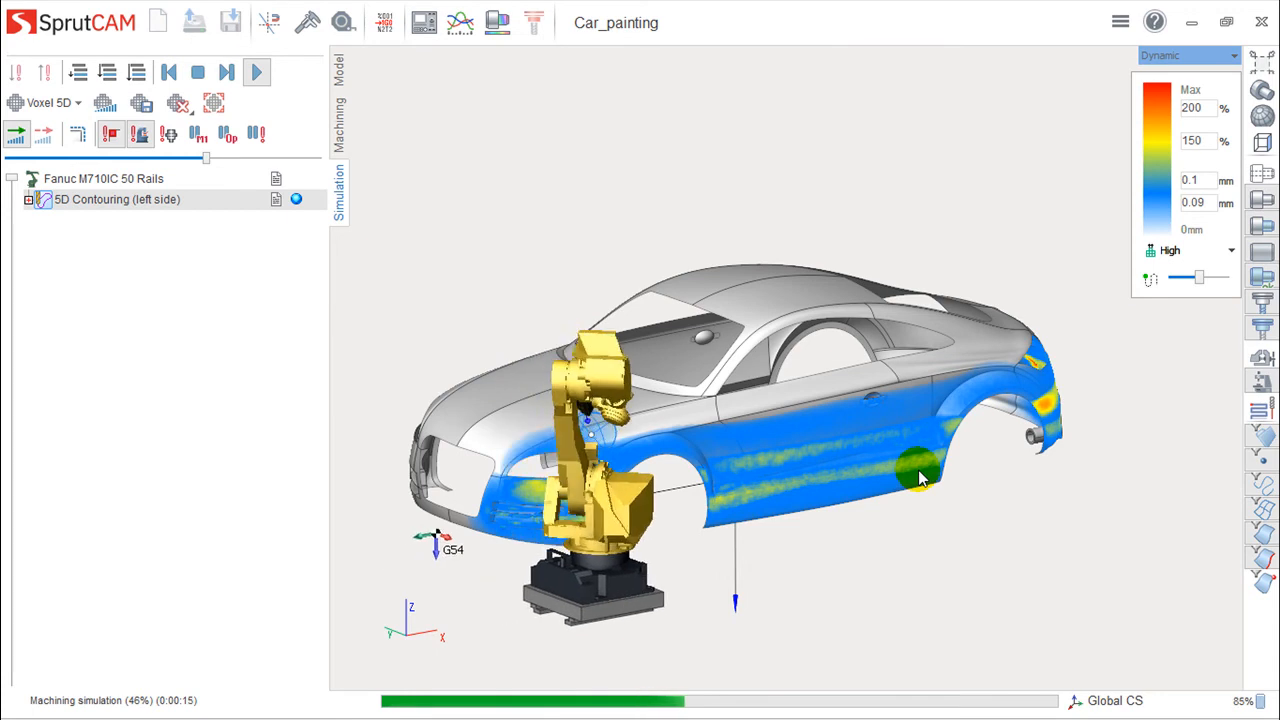
{"action": "scroll", "coordinate": [848, 452], "scroll_direction": "up", "scroll_amount": 3}
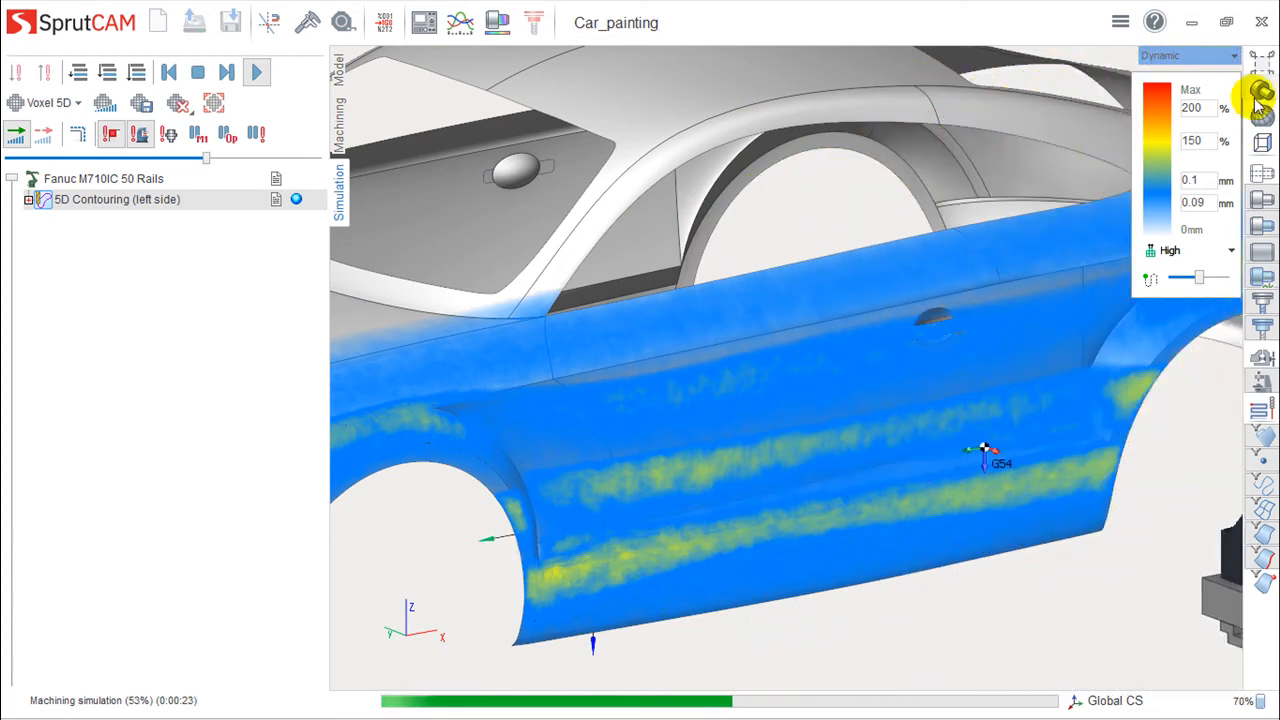
{"action": "left_click_drag", "start_coordinate": [885, 415], "coordinate": [806, 566]}
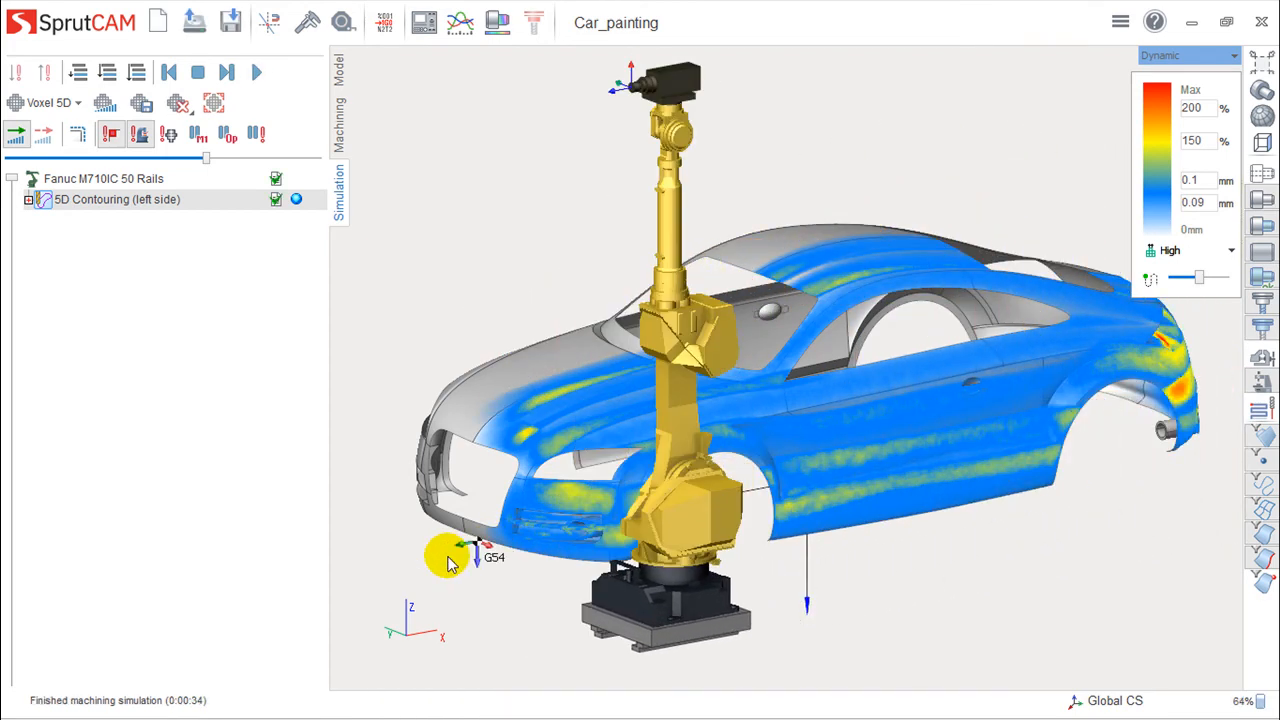
- Inspect the simulated paint thickness on the car's hood, front bumper, windshield frame and roof
{"action": "scroll", "coordinate": [531, 503], "scroll_direction": "up", "scroll_amount": 5}
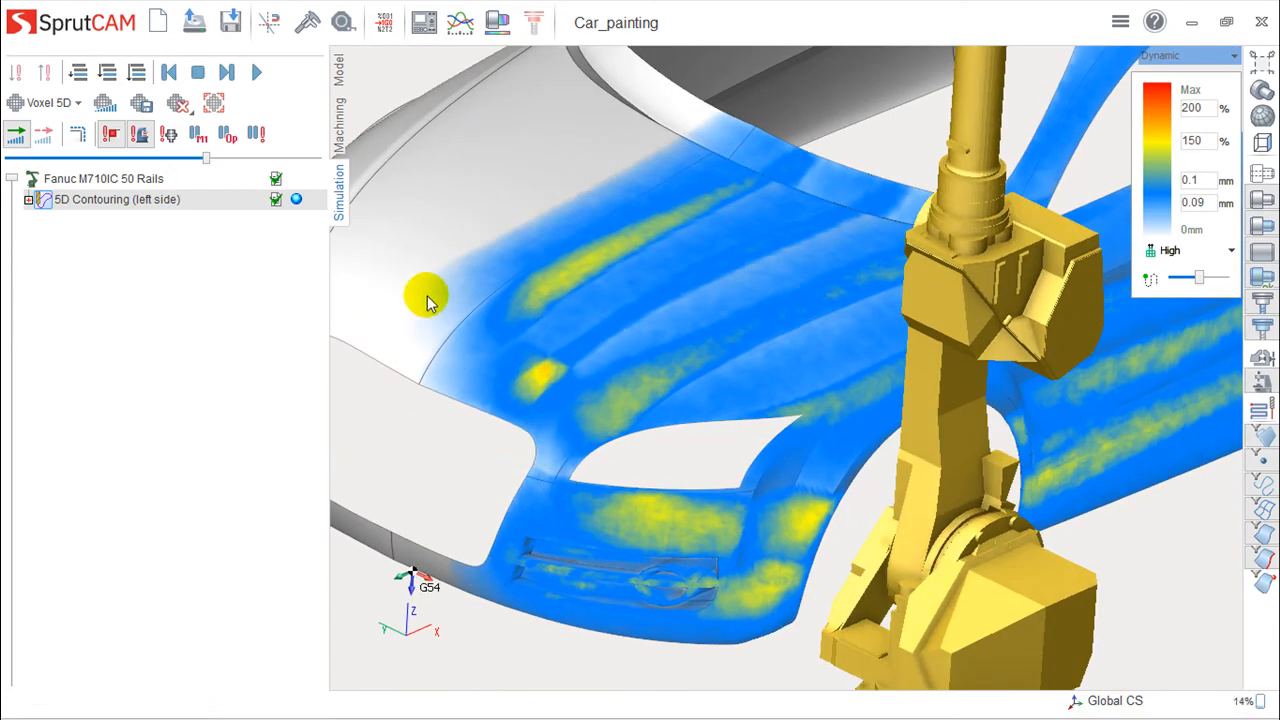
{"action": "scroll", "coordinate": [808, 443], "scroll_direction": "down", "scroll_amount": 5}
{"action": "mouse_move", "coordinate": [864, 512]}
{"action": "middle_mouse_down"}
{"action": "mouse_move", "coordinate": [860, 490]}
{"action": "mouse_move", "coordinate": [826, 522]}
{"action": "mouse_move", "coordinate": [861, 526]}
{"action": "mouse_move", "coordinate": [994, 357]}
{"action": "mouse_move", "coordinate": [898, 582]}
{"action": "middle_mouse_up"}
{"action": "scroll", "coordinate": [860, 520], "scroll_direction": "down", "scroll_amount": 4}
{"action": "scroll", "coordinate": [847, 481], "scroll_direction": "up", "scroll_amount": 10}
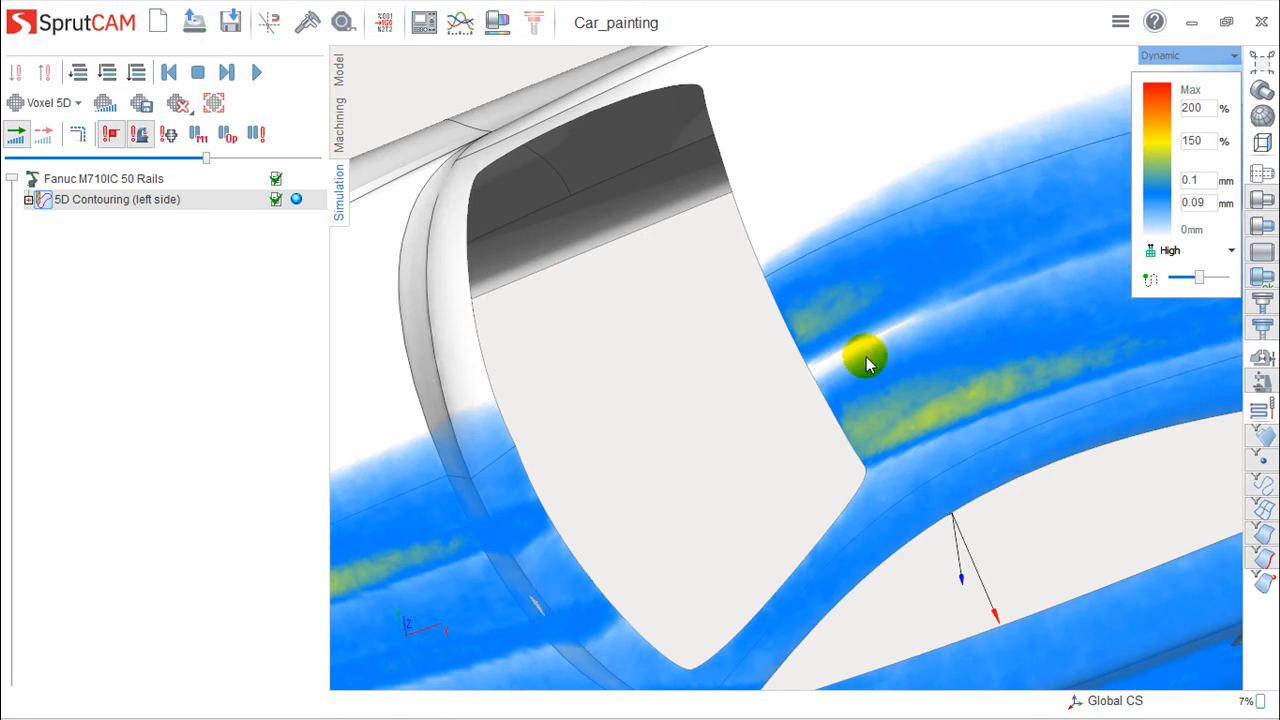
{"action": "scroll", "coordinate": [848, 351], "scroll_direction": "down", "scroll_amount": 6}
- Inspect the simulated paint thickness on the car's left side, rear end and front wheel arch
{"action": "middle_click_drag", "start_coordinate": [888, 420], "coordinate": [955, 424]}
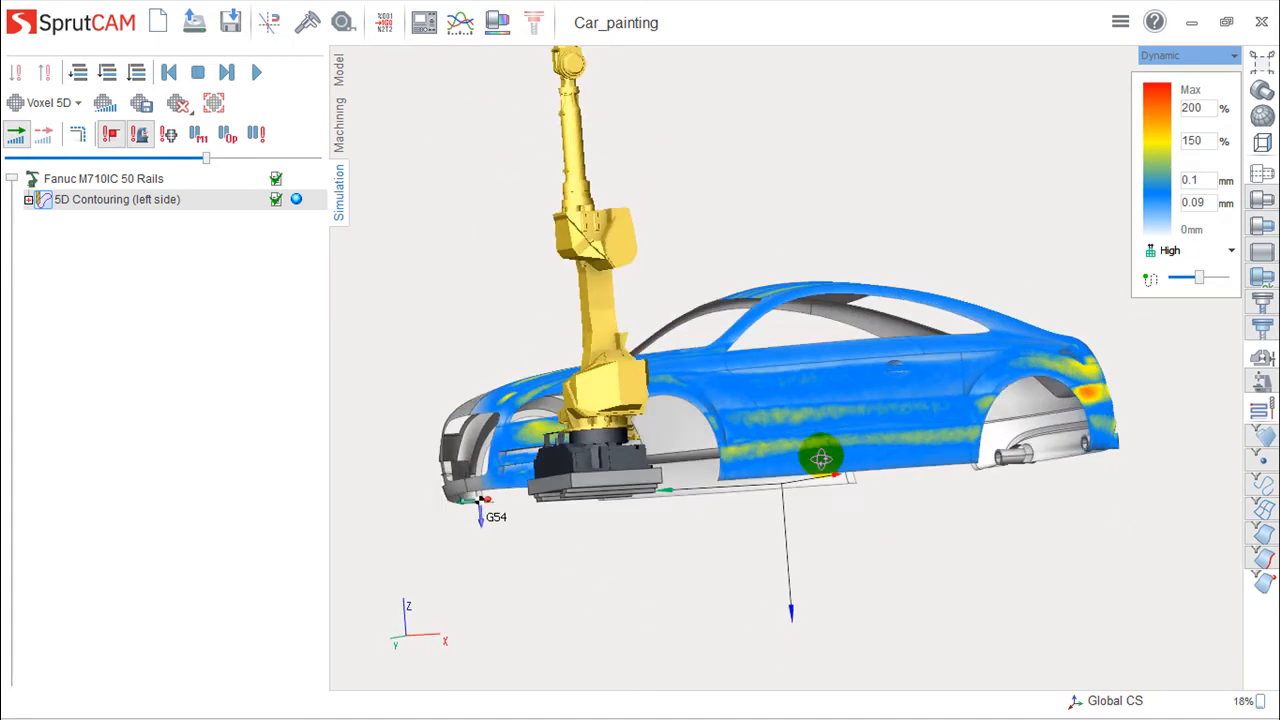
{"action": "scroll", "coordinate": [845, 453], "scroll_direction": "up", "scroll_amount": 5}
{"action": "middle_click_drag", "start_coordinate": [843, 401], "coordinate": [597, 331]}
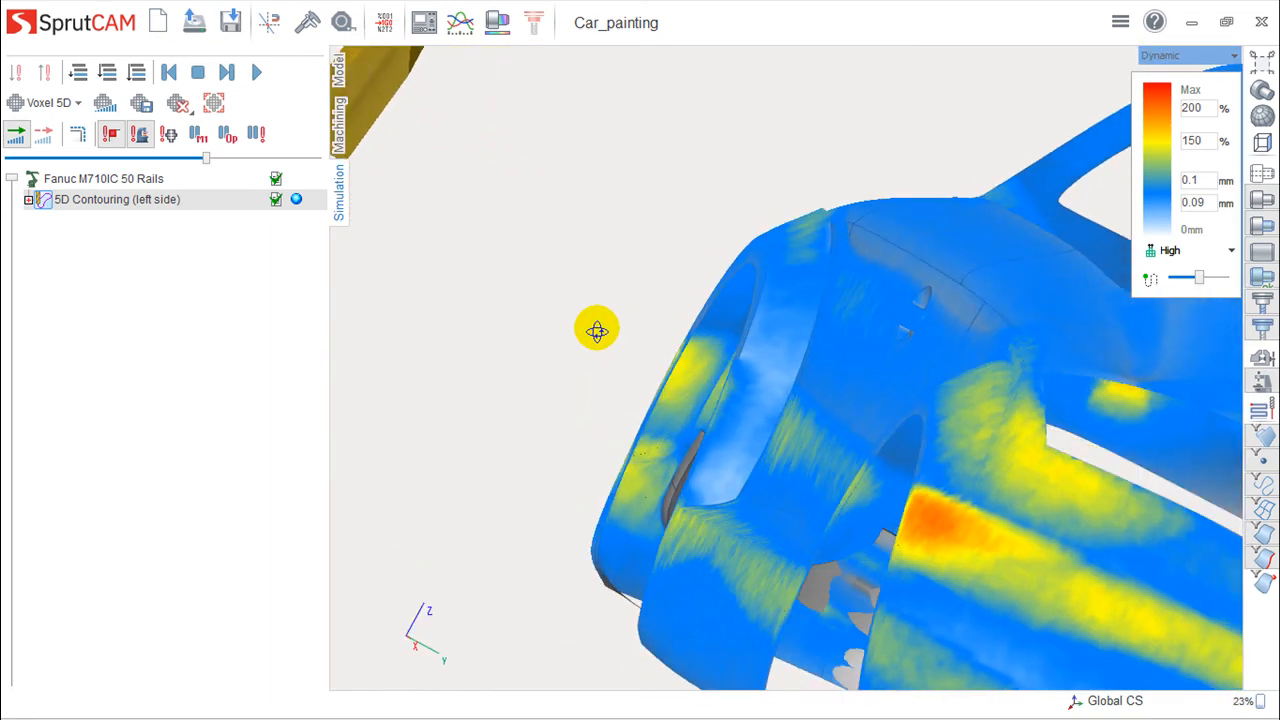
{"action": "scroll", "coordinate": [842, 255], "scroll_direction": "up", "scroll_amount": 3}
{"action": "middle_click_drag", "start_coordinate": [837, 246], "coordinate": [944, 279]}
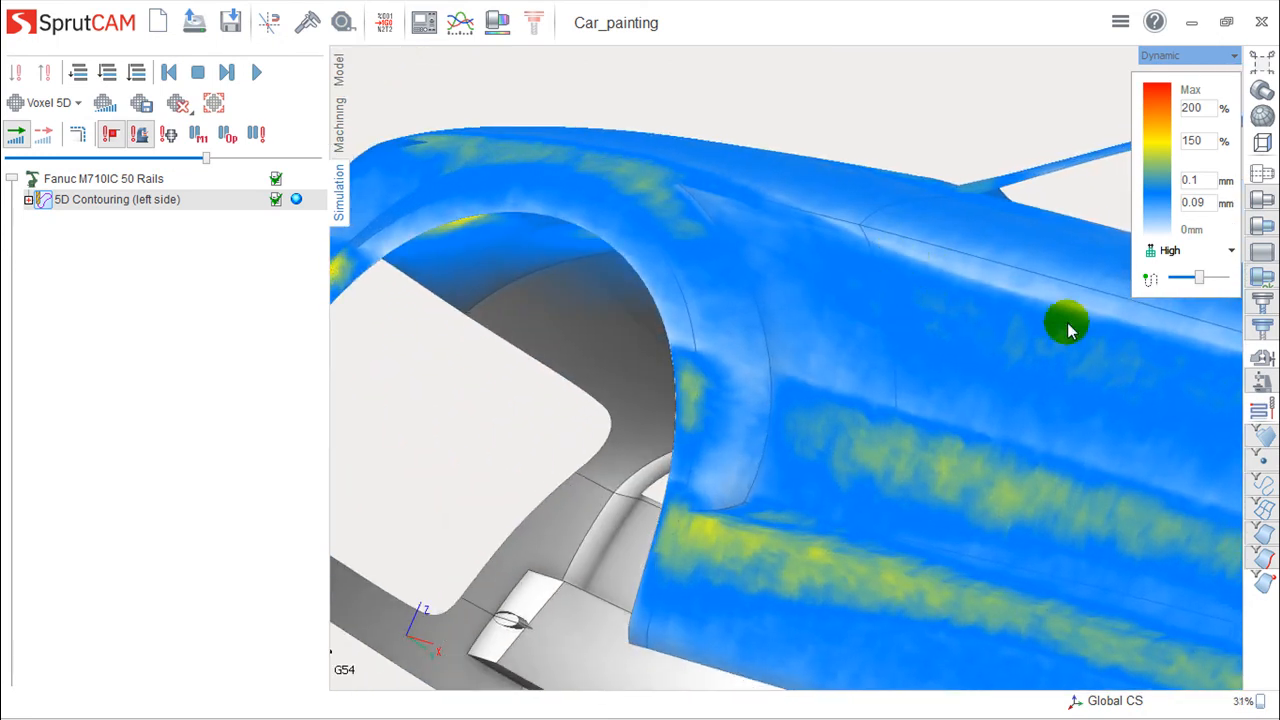
{"action": "scroll", "coordinate": [988, 322], "scroll_direction": "down", "scroll_amount": 4}
{"action": "middle_click_drag", "start_coordinate": [958, 361], "coordinate": [914, 323]}
{"action": "scroll", "coordinate": [923, 414], "scroll_direction": "down", "scroll_amount": 3}
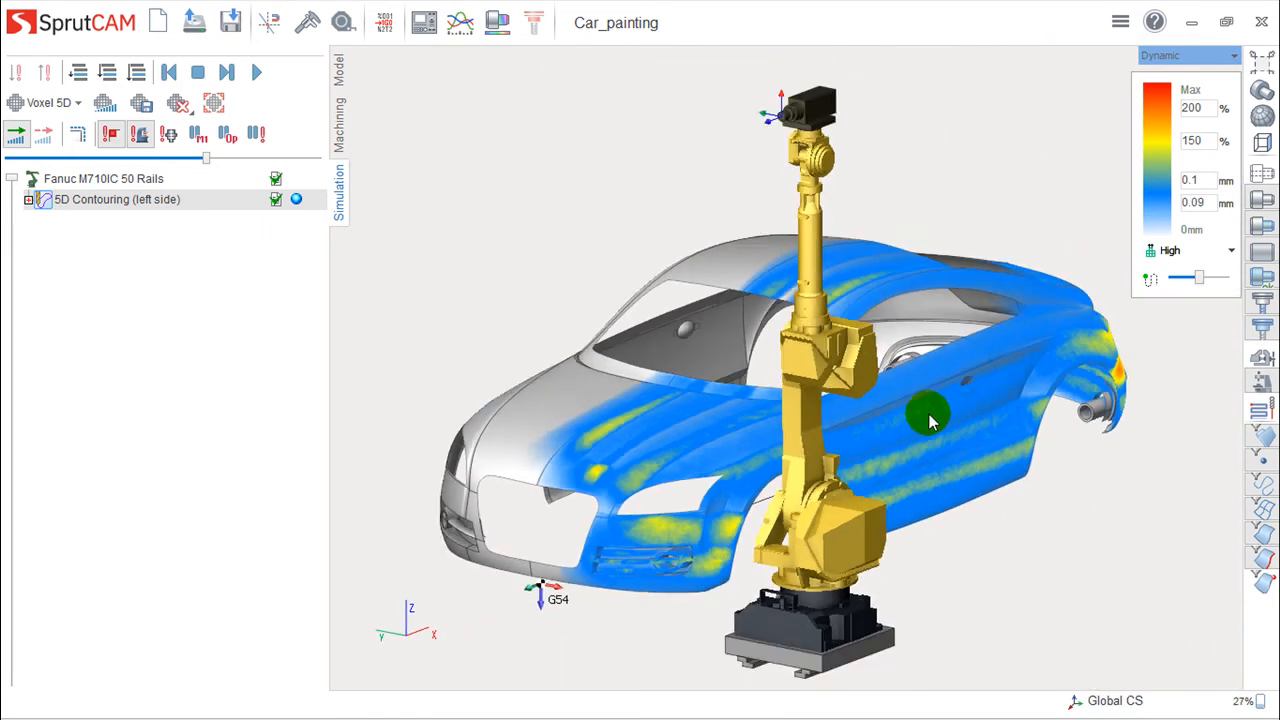
{"action": "mouse_move", "coordinate": [1008, 455]}
{"action": "middle_mouse_down"}
{"action": "mouse_move", "coordinate": [1000, 531]}
{"action": "mouse_move", "coordinate": [986, 466]}
{"action": "mouse_move", "coordinate": [995, 477]}
{"action": "middle_mouse_up"}
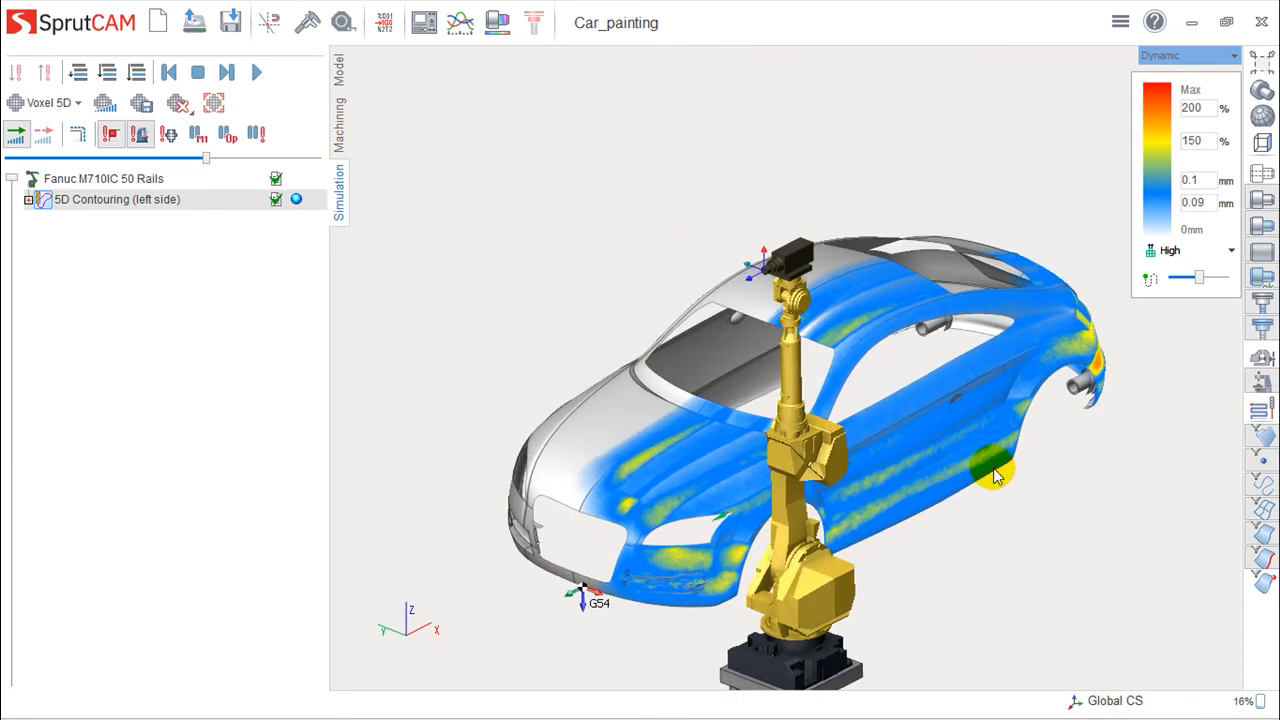
{"action": "middle_click_drag", "start_coordinate": [882, 476], "coordinate": [902, 396]}
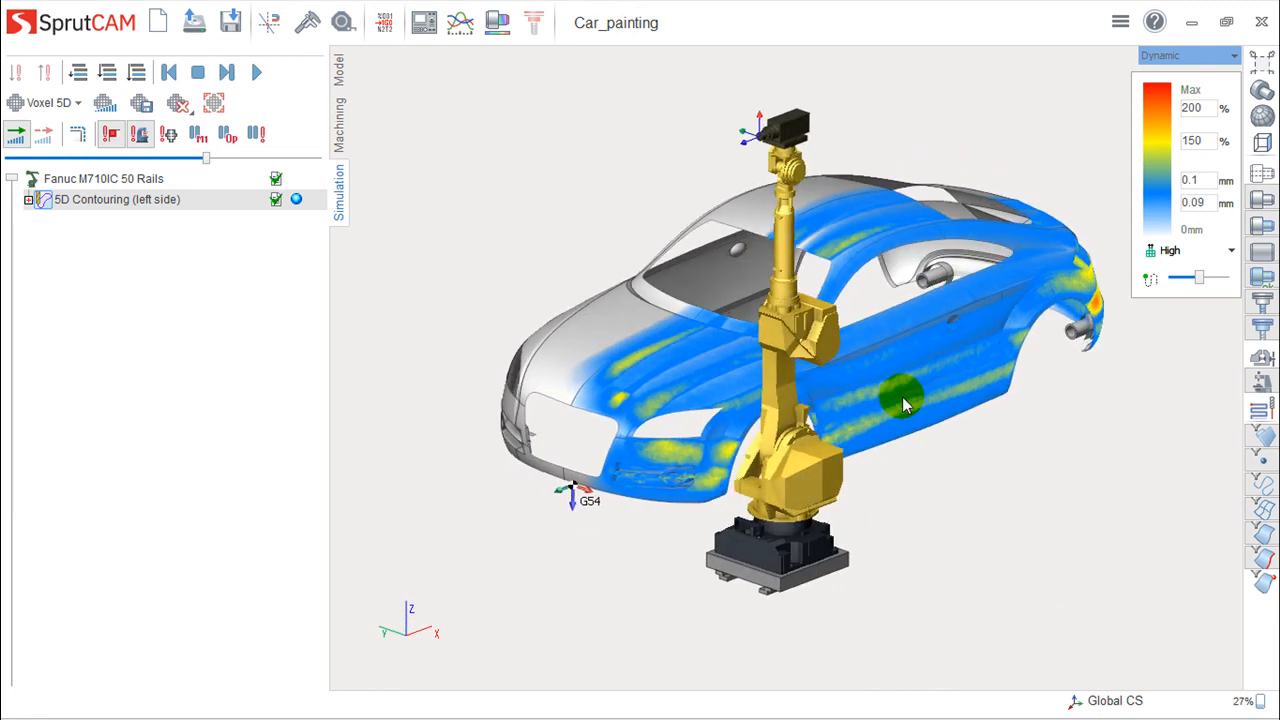